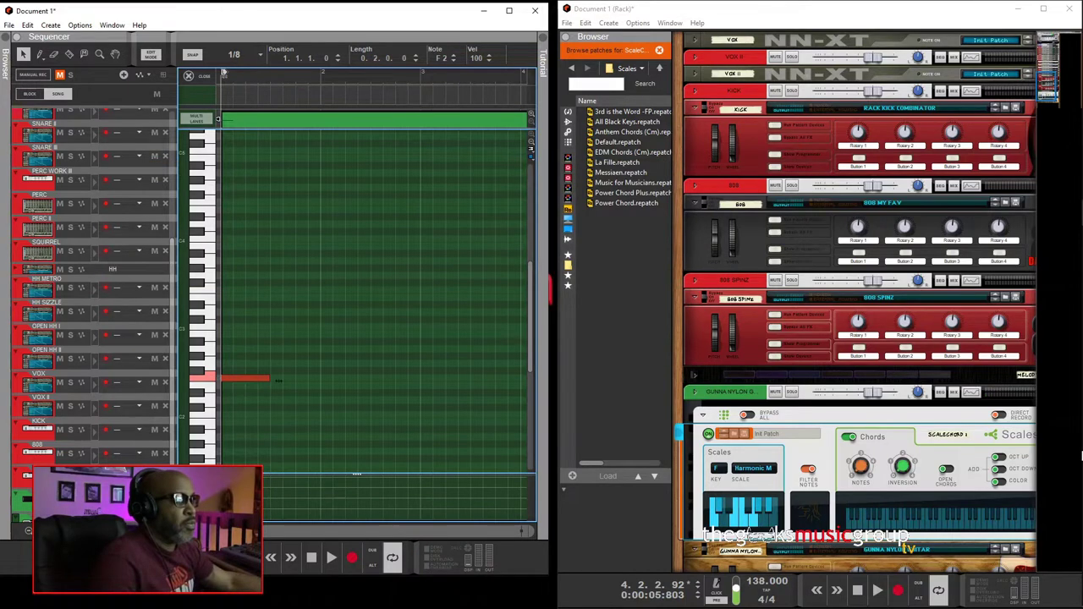
# Lengthen the F2 note to one full bar and lower the nylon guitar channel's level to about -12.6 dB
pyautogui.click(508, 10)
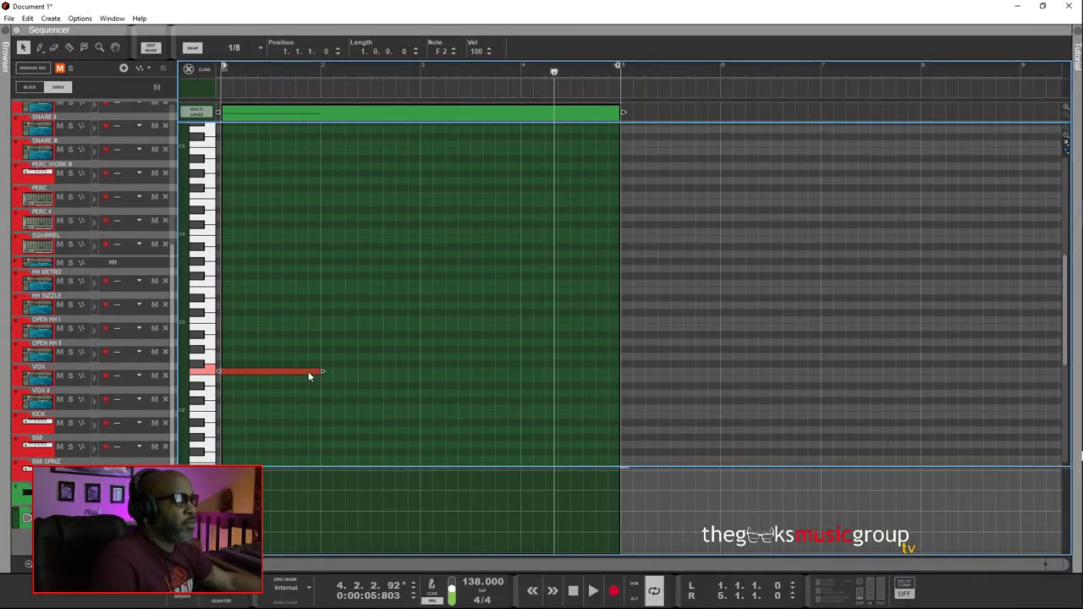
pyautogui.doubleClick(531, 10)
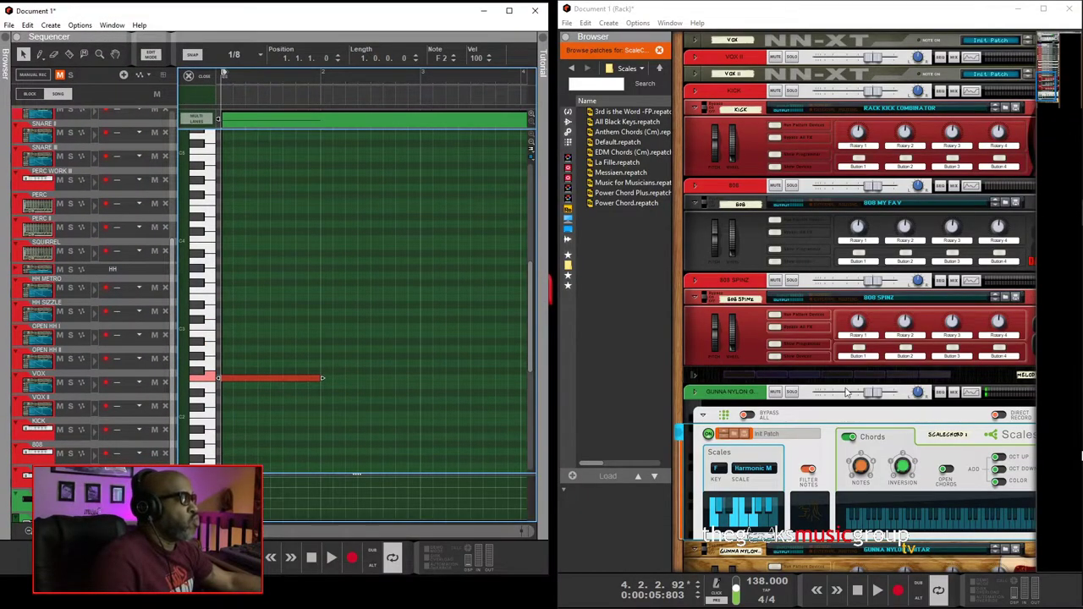
pyautogui.moveTo(878, 394); pyautogui.dragTo(856, 404)
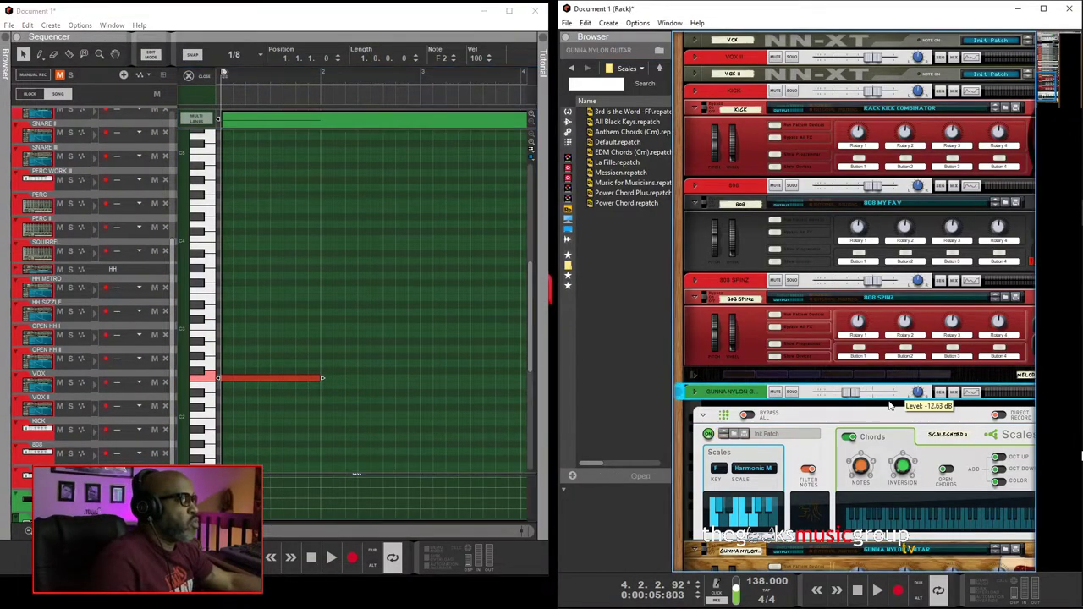
# Enable the high-pass filter on the nylon guitar channel's EQ and set its cutoff to about 298 Hz
pyautogui.click(970, 393)
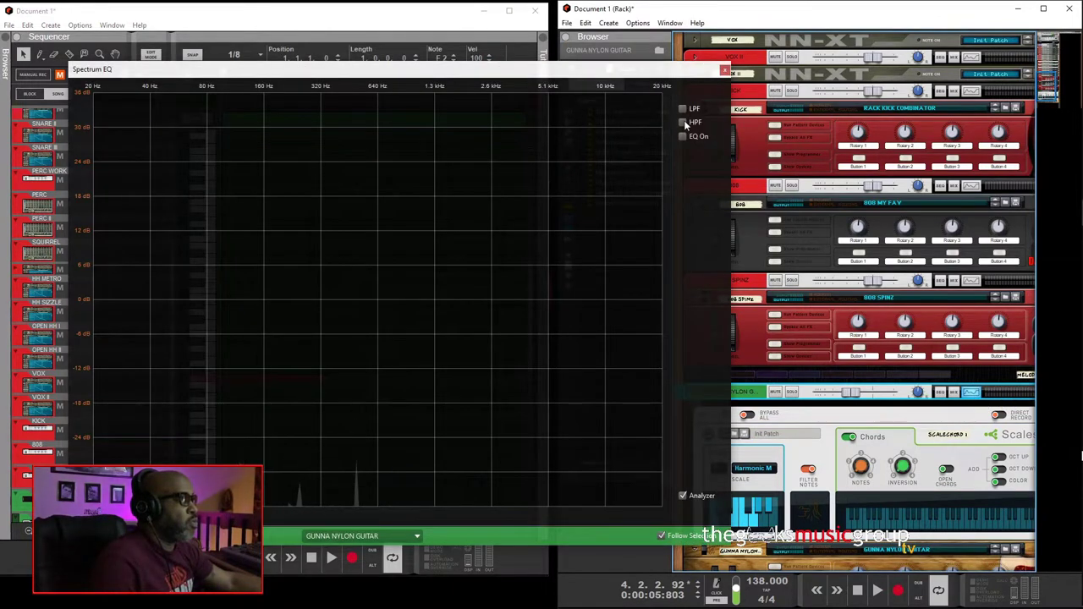
pyautogui.click(309, 305)
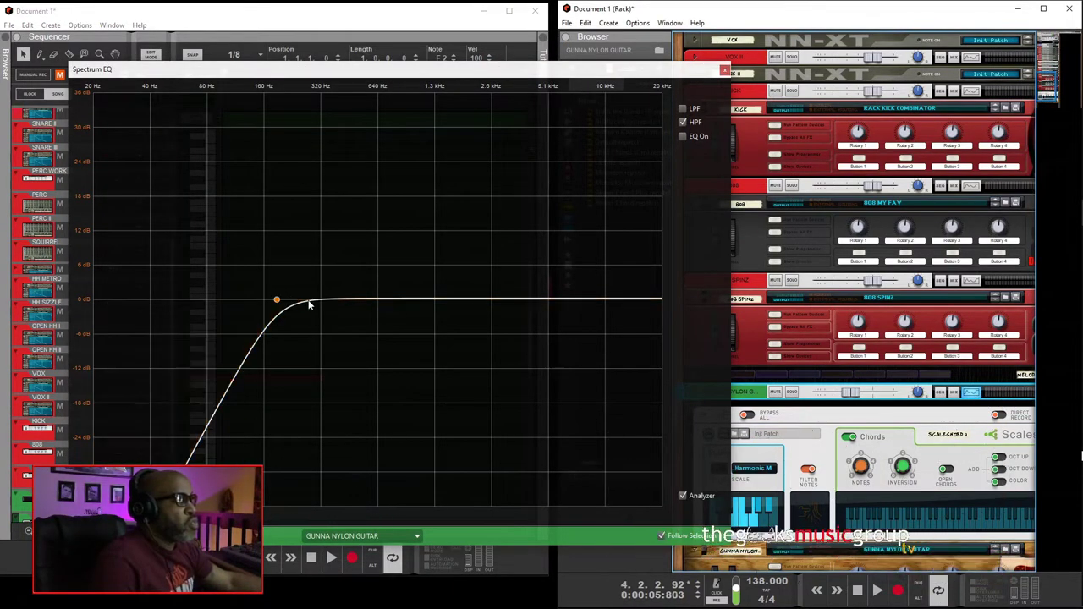
pyautogui.click(275, 300)
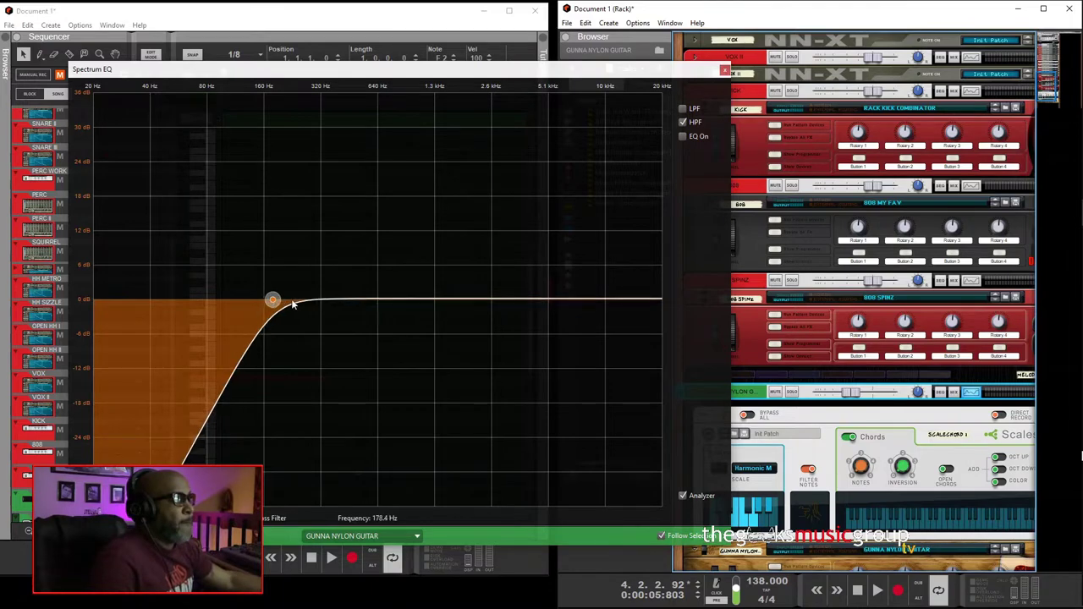
pyautogui.moveTo(292, 305); pyautogui.dragTo(320, 304)
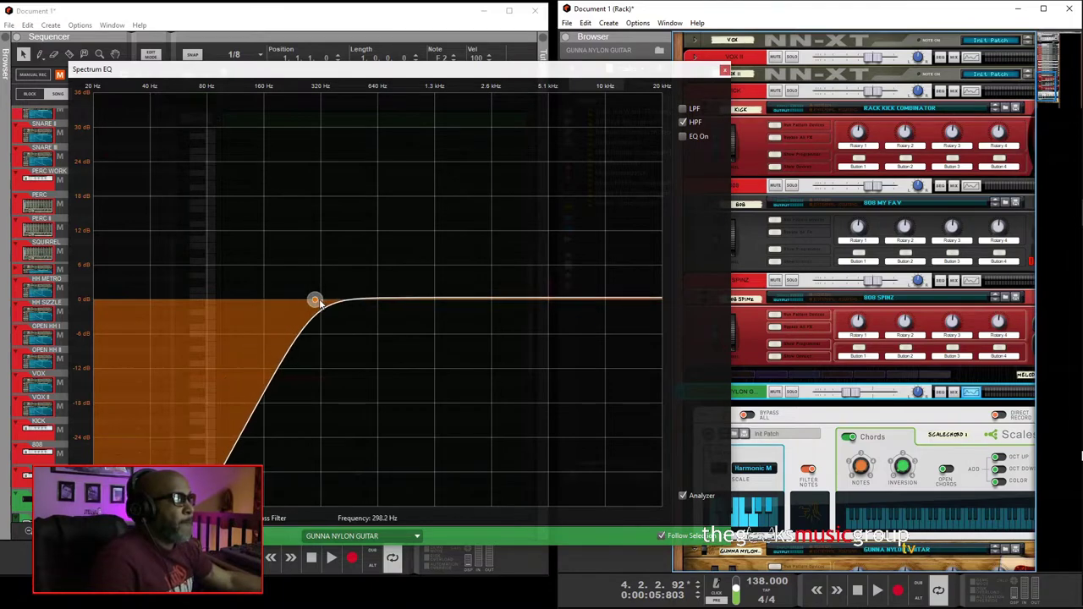
pyautogui.click(725, 70)
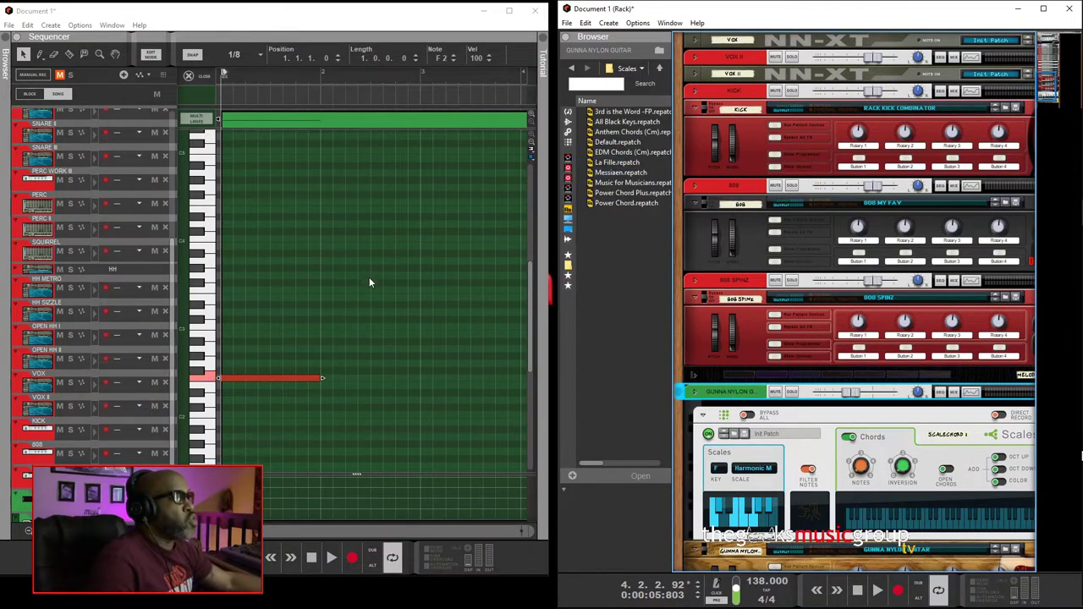
# Audition the F2 note and raise the nylon guitar channel's level slightly
pyautogui.click(508, 11)
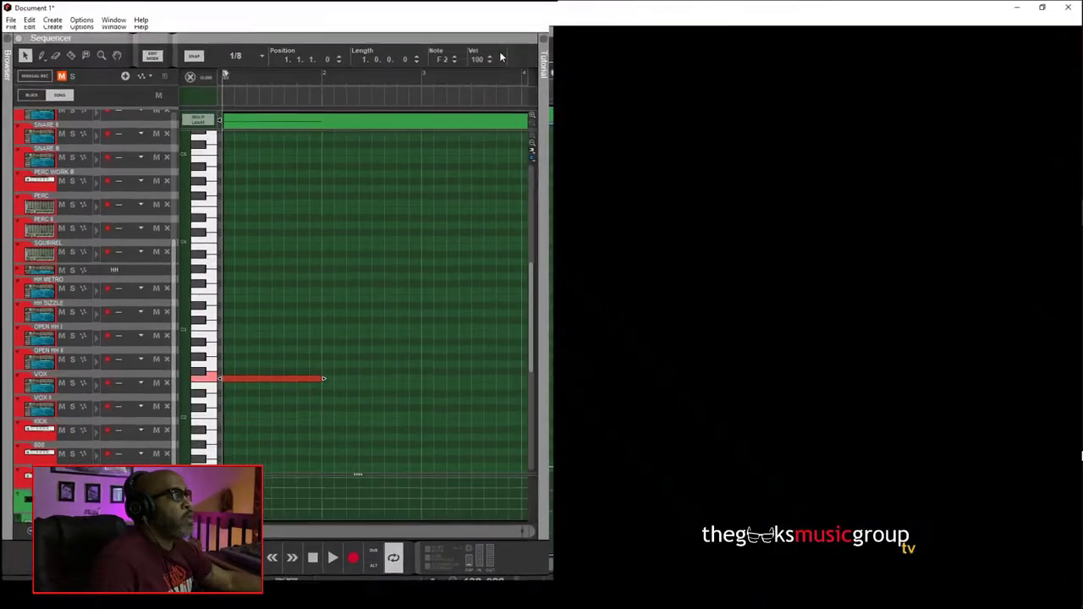
pyautogui.click(301, 372)
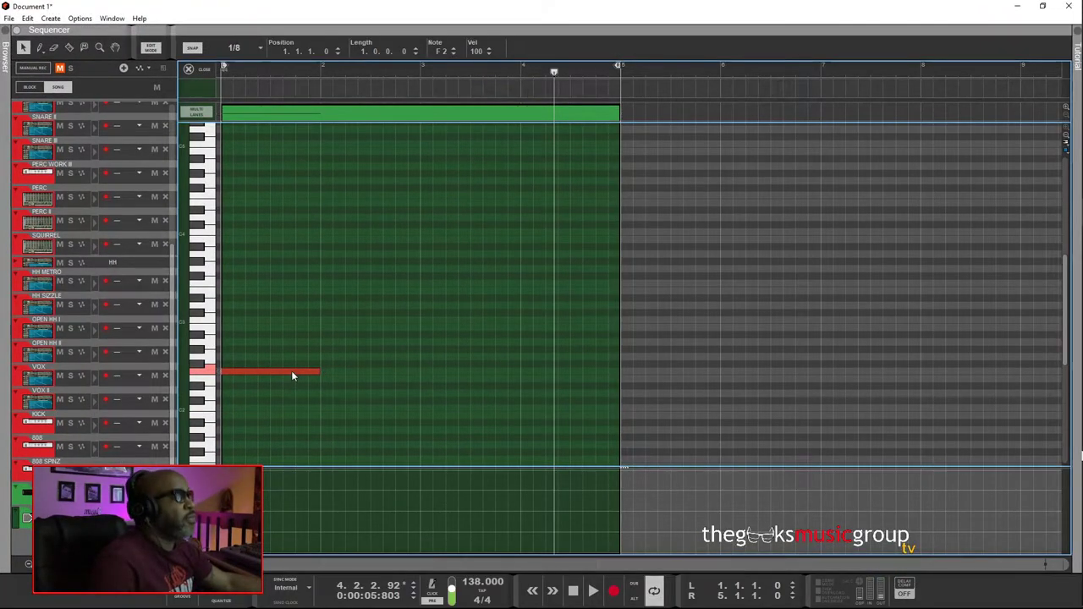
pyautogui.doubleClick(593, 10)
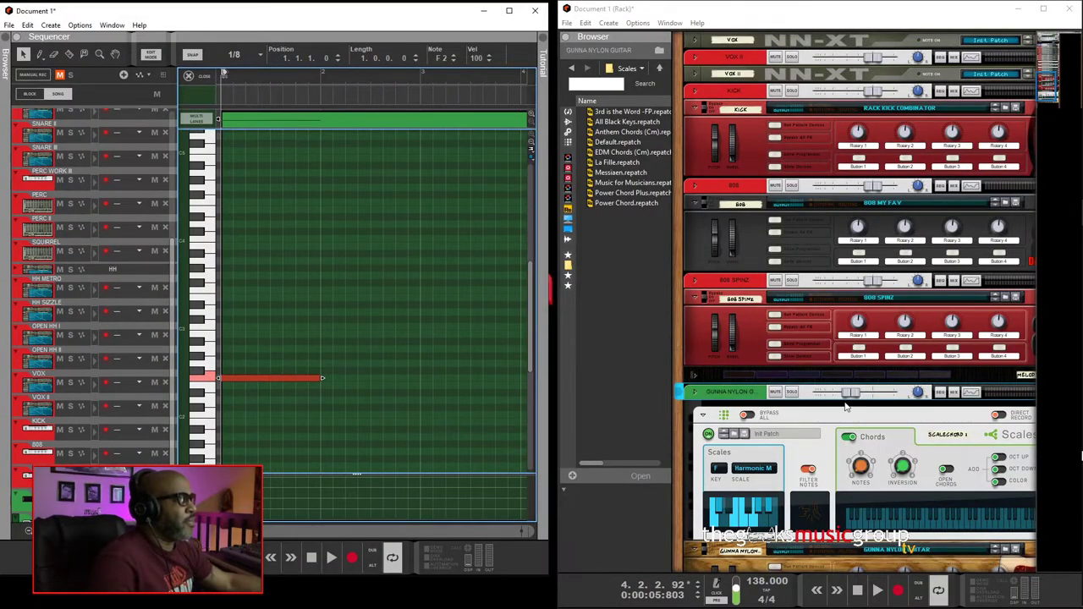
pyautogui.moveTo(849, 399); pyautogui.dragTo(855, 397)
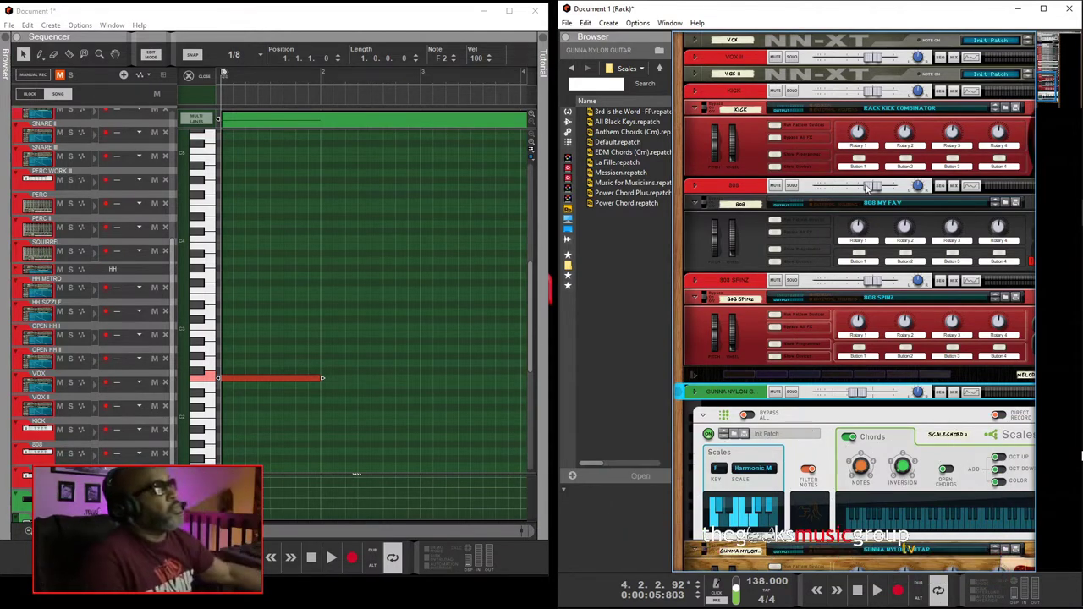
# Copy the one-bar F2 note to A#2 in bar 2, G#2 in bar 3 and F2 in bar 4, and play the loop
pyautogui.click(286, 382)
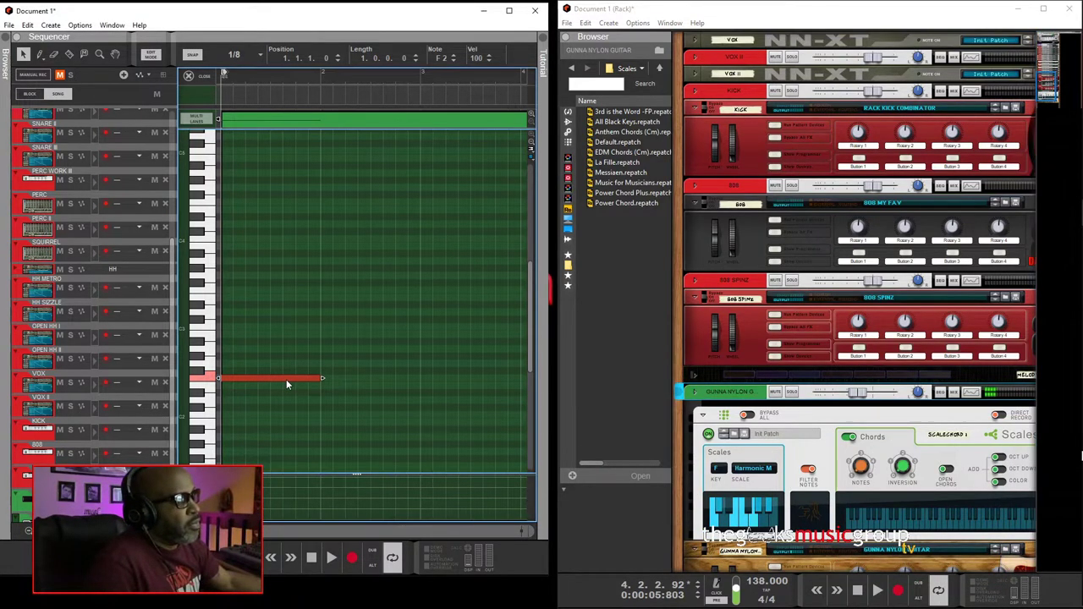
pyautogui.moveTo(287, 383); pyautogui.dragTo(392, 352)
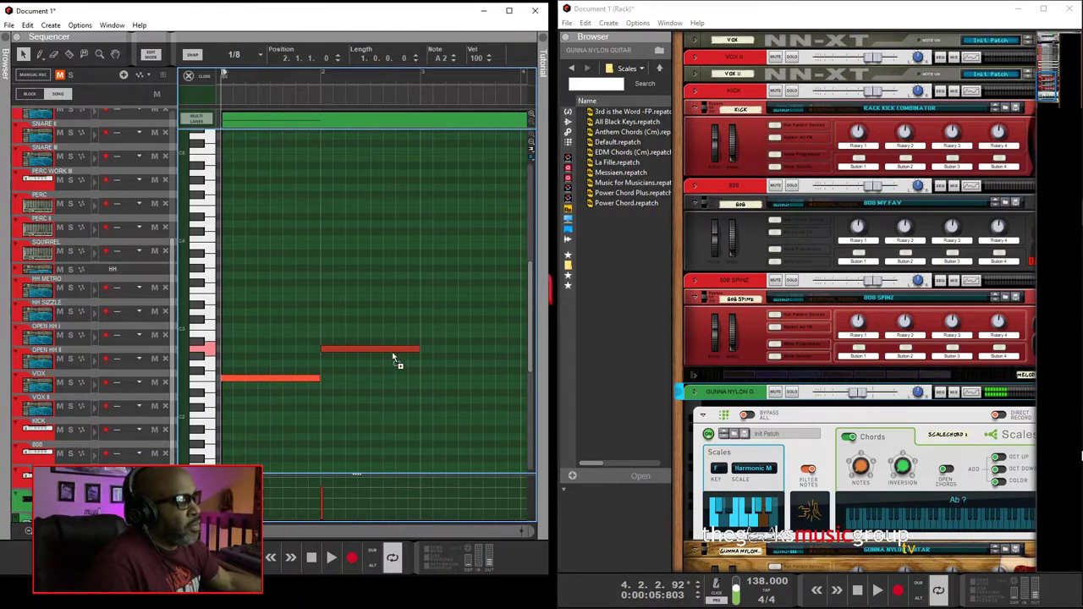
pyautogui.click(510, 11)
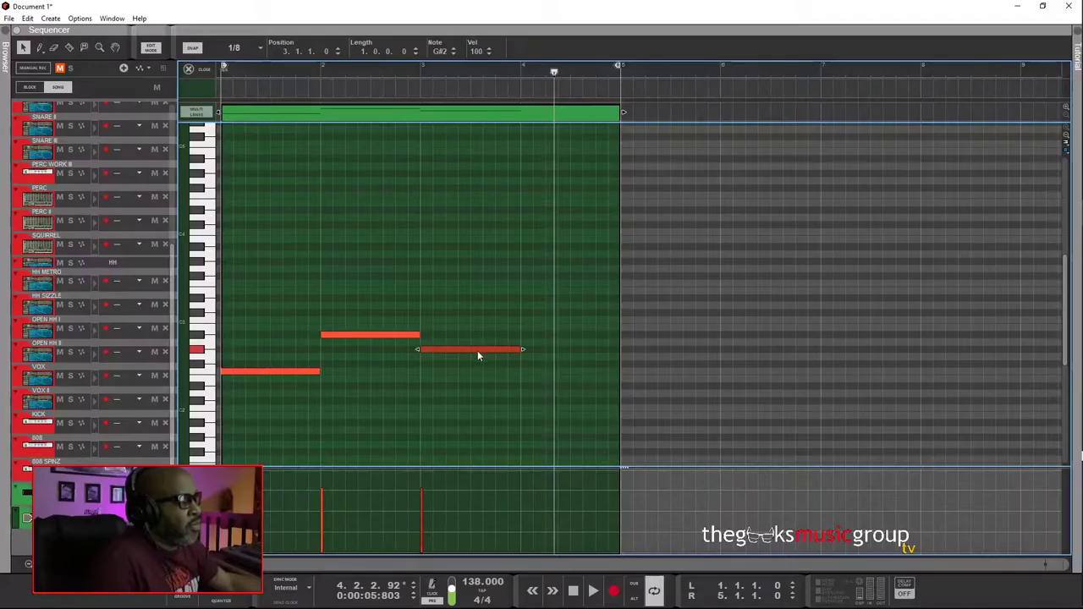
pyautogui.click(582, 320)
pyautogui.press('Return')
pyautogui.press('space')
pyautogui.press('space')
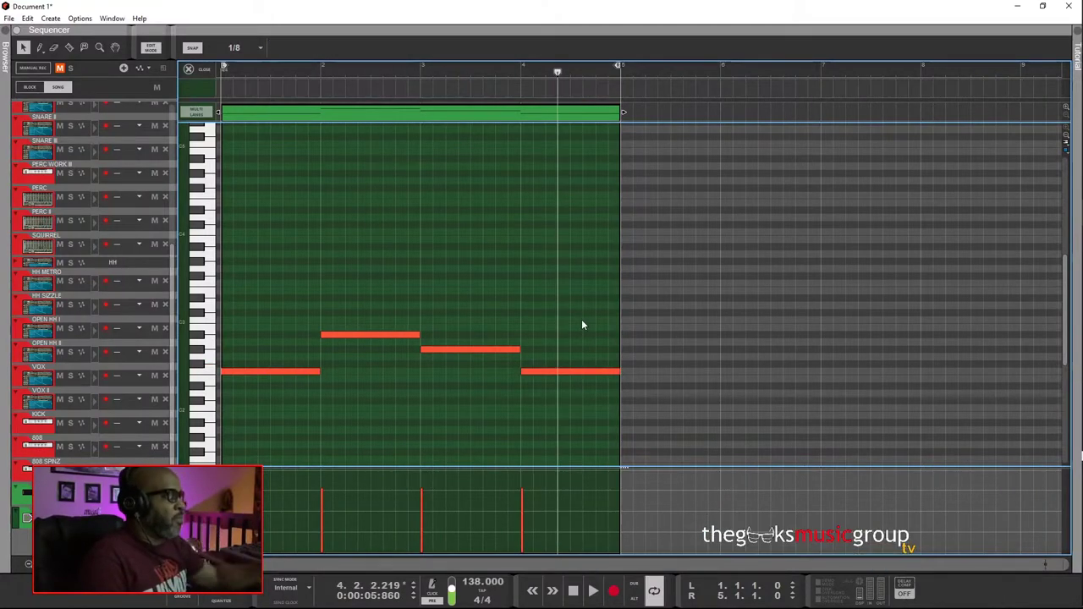
# Move the bar 4 note into bar 3 in place of the G#2 note and play the loop
pyautogui.moveTo(562, 373); pyautogui.dragTo(501, 371)
pyautogui.keyDown('shift'); pyautogui.click(502, 351); pyautogui.keyUp('shift')
pyautogui.press('Return')
pyautogui.press('space')
pyautogui.press('space')
# Transpose all notes up one octave, and place E3 in bar 3 and F3 in bar 4
pyautogui.moveTo(321, 224); pyautogui.dragTo(692, 375)
pyautogui.hotkey('ctrl', 'shift', 'Up')
pyautogui.press('Return')
pyautogui.press('space')
pyautogui.scroll(3, 363, 174)
pyautogui.press('space')
pyautogui.click(481, 403)
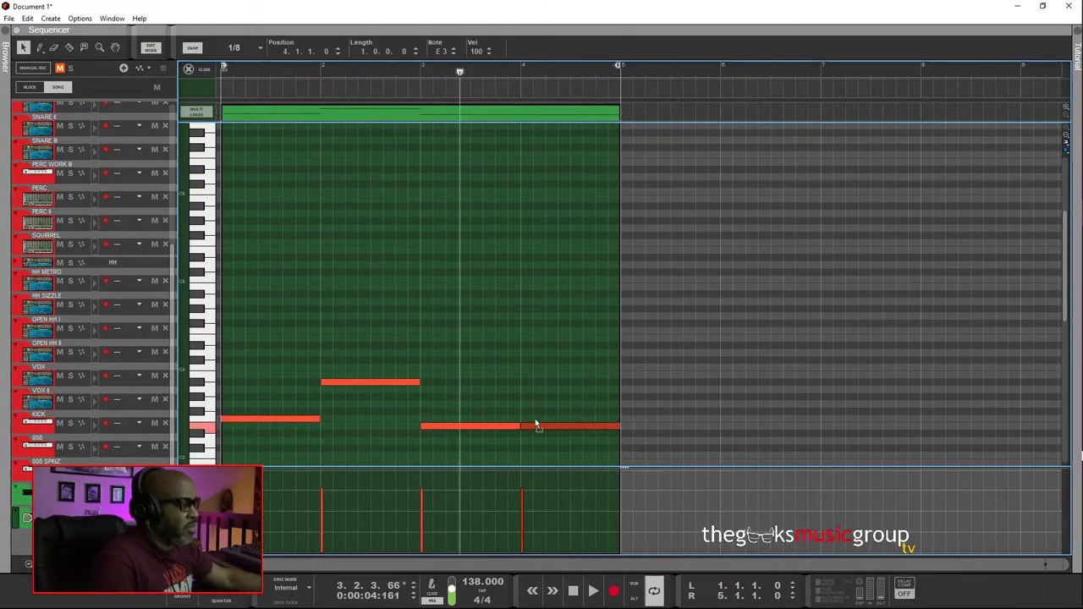
pyautogui.press('Up')
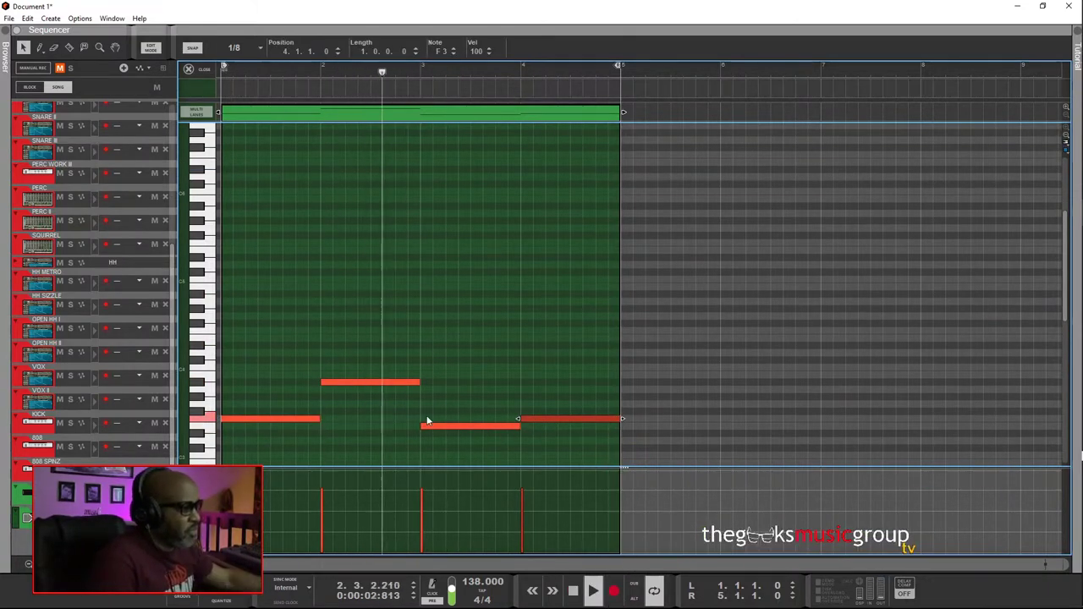
# Try the bar 4 note at C3 during playback and move it back up to F3
pyautogui.keyDown('shift'); pyautogui.click(485, 424); pyautogui.keyUp('shift')
pyautogui.moveTo(485, 424); pyautogui.dragTo(550, 448)
pyautogui.press('space')
pyautogui.click(517, 413)
pyautogui.hotkey('shift', 'Return')
pyautogui.press('space')
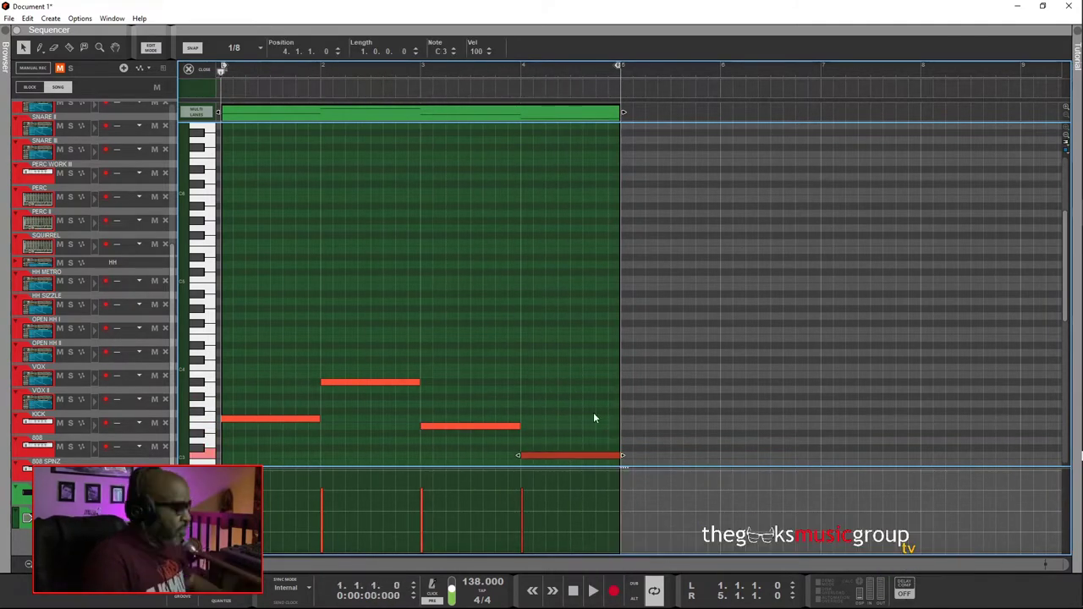
pyautogui.press('space')
pyautogui.press('space')
pyautogui.moveTo(556, 455); pyautogui.dragTo(554, 418)
# Layer one-bar notes above the bass line: F4 and G#4 in bar 1, F4 in bars 2 and 4, and E4 in bar 3
pyautogui.moveTo(274, 350); pyautogui.dragTo(570, 449)
pyautogui.hotkey('shift', 'Return')
pyautogui.press('space')
pyautogui.press('space')
pyautogui.click(266, 429)
pyautogui.keyDown('ctrl'); pyautogui.moveTo(269, 419); pyautogui.dragTo(275, 331); pyautogui.keyUp('ctrl')
pyautogui.keyDown('ctrl'); pyautogui.moveTo(369, 381); pyautogui.dragTo(375, 331); pyautogui.keyUp('ctrl')
pyautogui.click(378, 338)
pyautogui.click(461, 338)
pyautogui.click(579, 331)
pyautogui.click(272, 308)
pyautogui.click(351, 332)
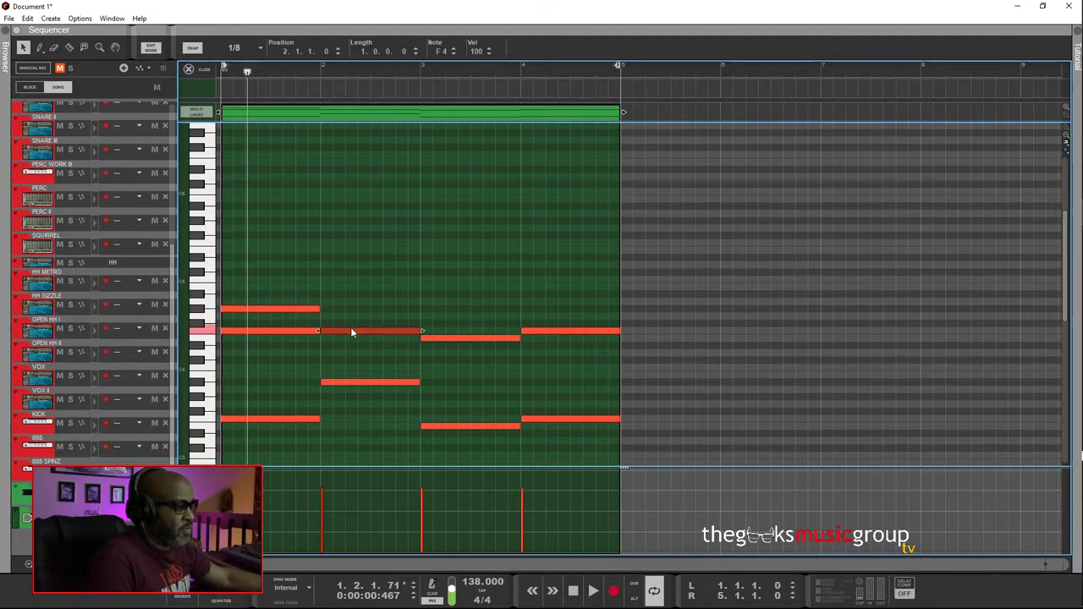
# Copy notes to A#4 in bar 2 and F5 in bar 1 above the existing harmony, and play the loop
pyautogui.keyDown('ctrl'); pyautogui.moveTo(354, 330); pyautogui.dragTo(364, 294); pyautogui.keyUp('ctrl')
pyautogui.click(353, 333)
pyautogui.hotkey('ctrl', 'z')
pyautogui.click(288, 280)
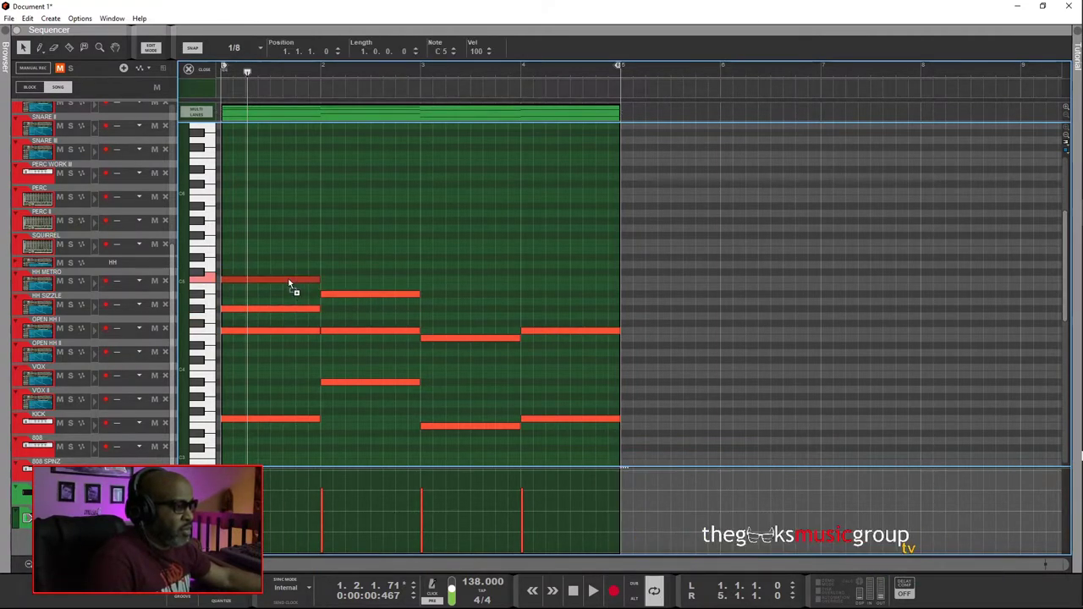
pyautogui.keyDown('ctrl'); pyautogui.moveTo(282, 272); pyautogui.dragTo(283, 244); pyautogui.keyUp('ctrl')
pyautogui.press('space')
pyautogui.press('space')
# Continue the top voice with one-bar copies at C#5 in bar 2, C5 in bar 3 and F5 in bar 4
pyautogui.keyDown('ctrl'); pyautogui.moveTo(359, 294); pyautogui.dragTo(345, 271); pyautogui.keyUp('ctrl')
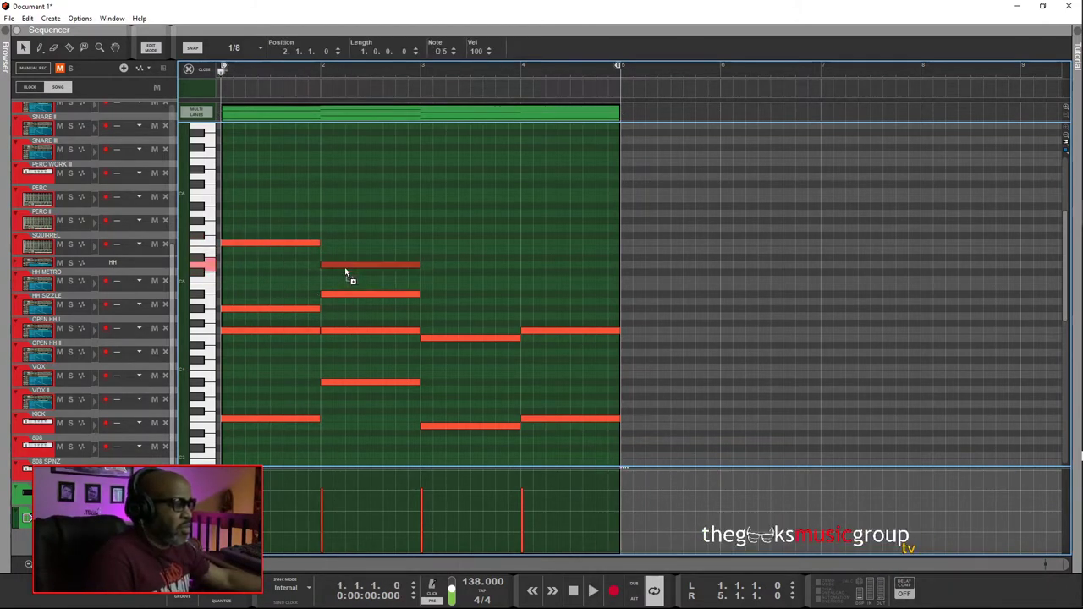
pyautogui.click(367, 242)
pyautogui.press('space')
pyautogui.press('space')
pyautogui.keyDown('ctrl'); pyautogui.moveTo(396, 272); pyautogui.dragTo(440, 279); pyautogui.keyUp('ctrl')
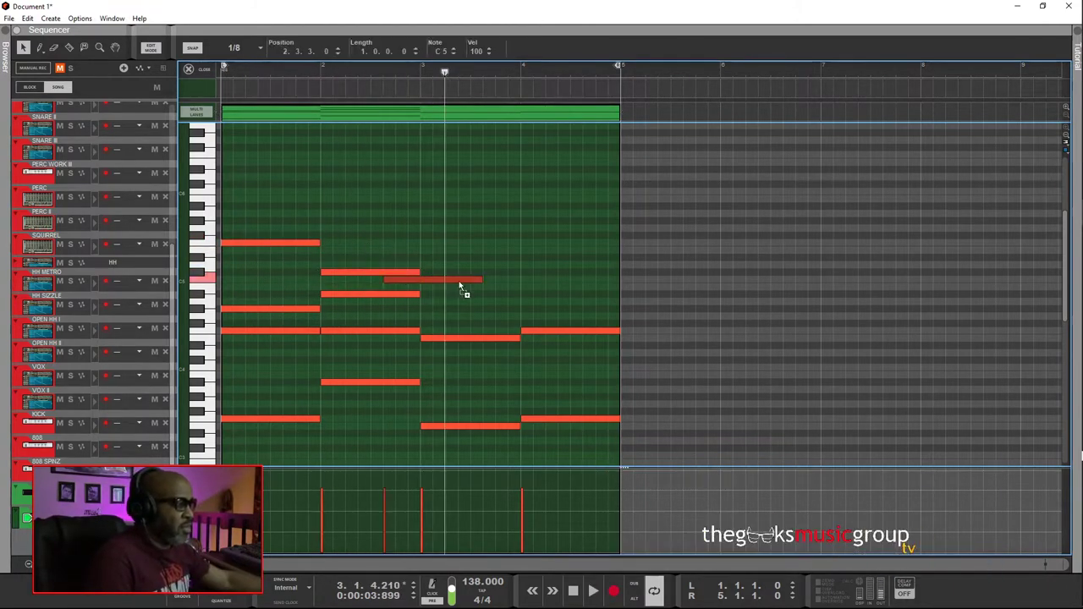
pyautogui.click(542, 275)
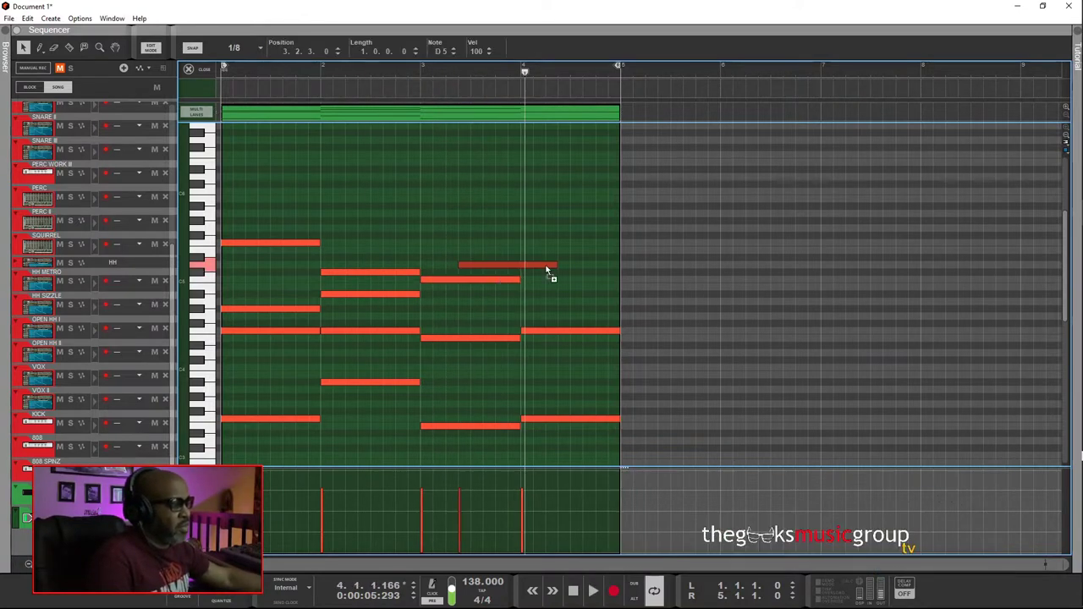
pyautogui.click(493, 196)
pyautogui.moveTo(601, 259); pyautogui.dragTo(569, 244)
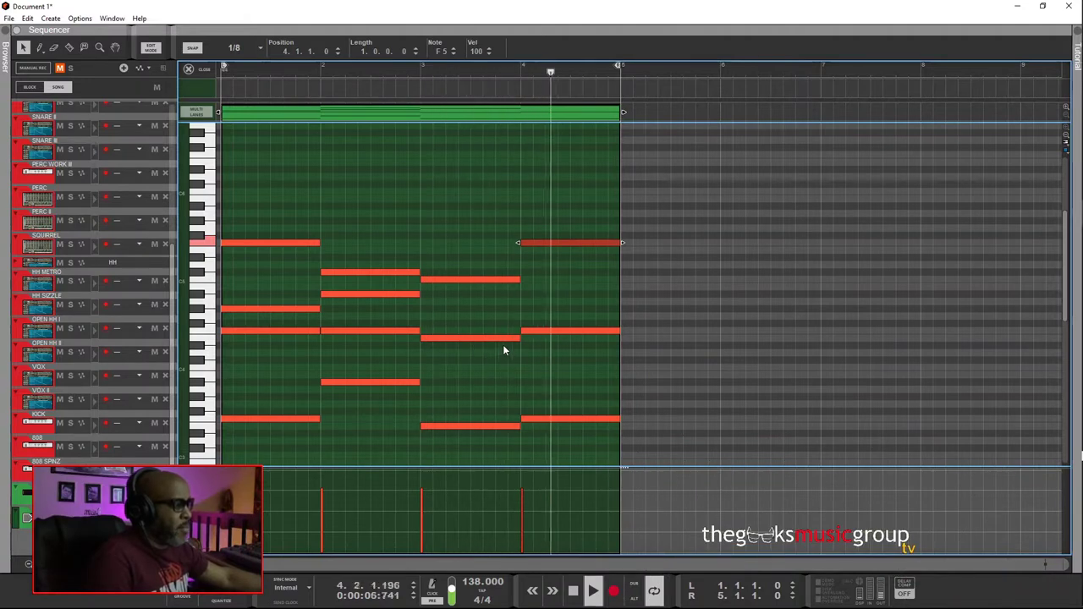
# Copy bar 1's F5 note down to C5, starting at 1.2.1.0 with length 0.3.0.0, and play the loop
pyautogui.click(291, 243)
pyautogui.moveTo(276, 244); pyautogui.dragTo(273, 280)
pyautogui.press('space')
pyautogui.hotkey('shift', 'Return')
pyautogui.press('space')
pyautogui.press('space')
pyautogui.moveTo(347, 281); pyautogui.dragTo(320, 299)
pyautogui.hotkey('shift', 'Return')
pyautogui.press('space')
pyautogui.press('space')
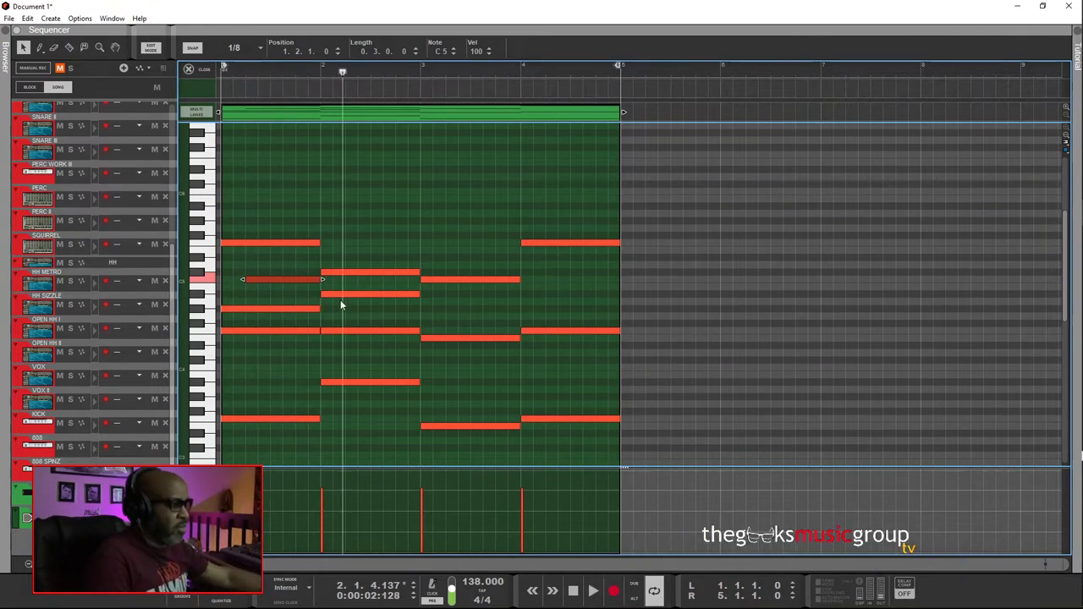
# Break bar 2's A#4 note into two eighth notes followed by a note lasting to the bar's end
pyautogui.click(369, 294)
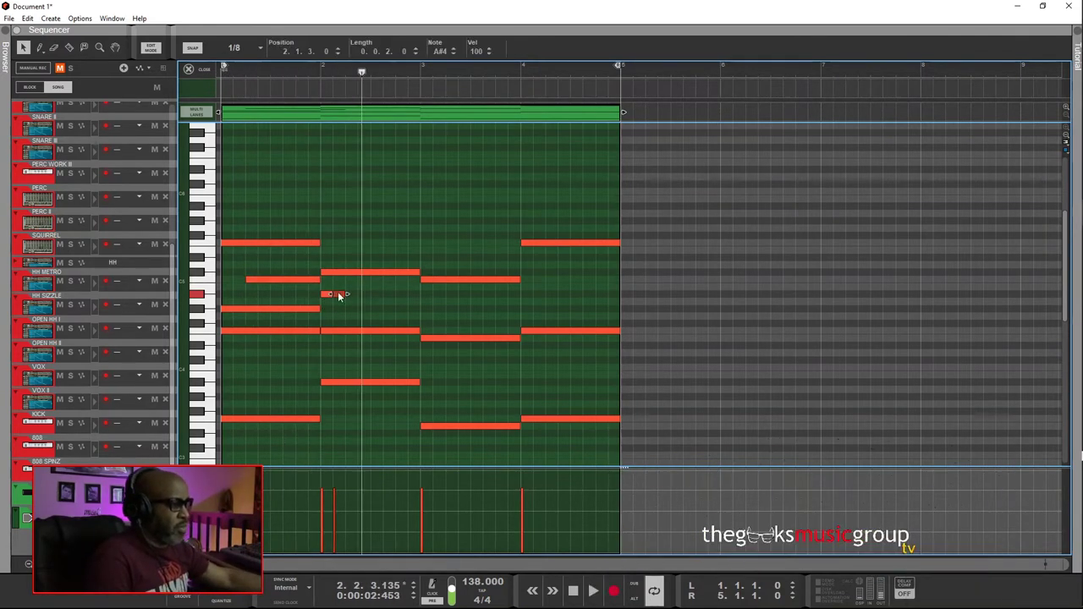
pyautogui.moveTo(368, 296); pyautogui.dragTo(421, 299)
pyautogui.scroll(-1, 413, 305)
pyautogui.hotkey('shift', 'Return')
pyautogui.press('space')
pyautogui.press('space')
# Add a short G5 note at the end of bar 1 and break the C5 note beneath it into three repeated notes
pyautogui.moveTo(282, 243)
pyautogui.mouseDown()
pyautogui.moveTo(296, 193)
pyautogui.moveTo(320, 194)
pyautogui.moveTo(288, 254)
pyautogui.mouseUp()
pyautogui.press('space')
pyautogui.click(374, 181)
pyautogui.hotkey('shift', 'Return')
pyautogui.press('space')
pyautogui.press('space')
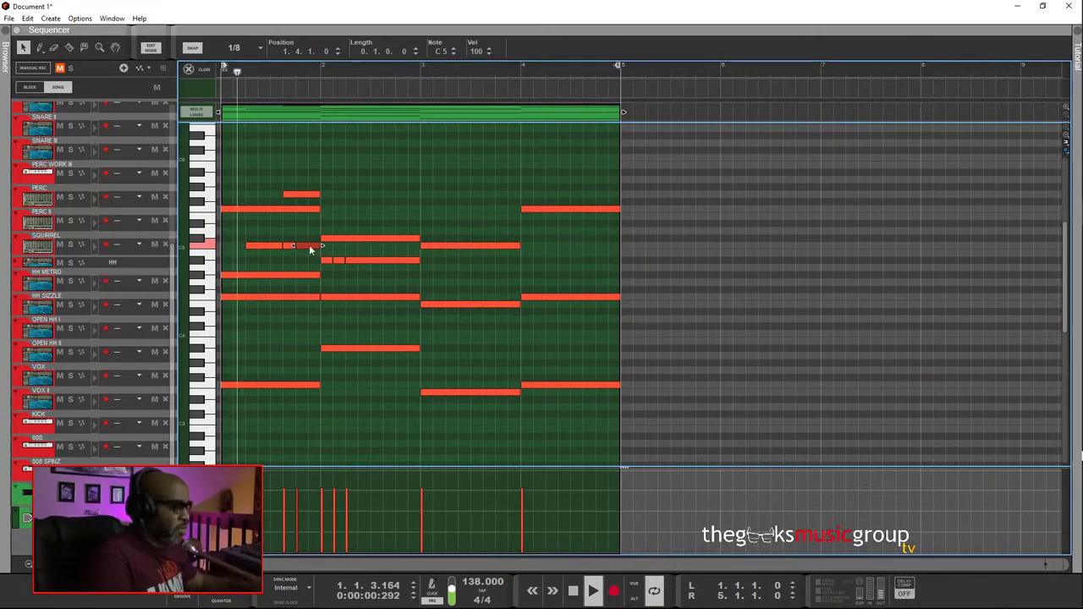
# Add two short F5 notes from 2.3.3.0 to the end of bar 2 and a one-bar E5 note in bar 3
pyautogui.click(342, 261)
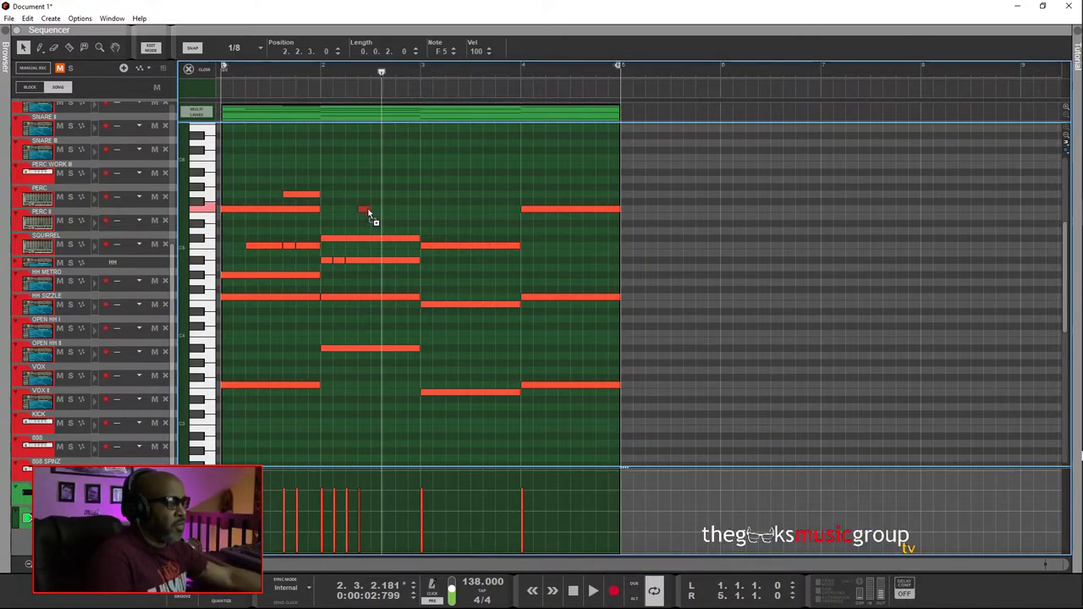
pyautogui.moveTo(369, 212); pyautogui.dragTo(418, 211)
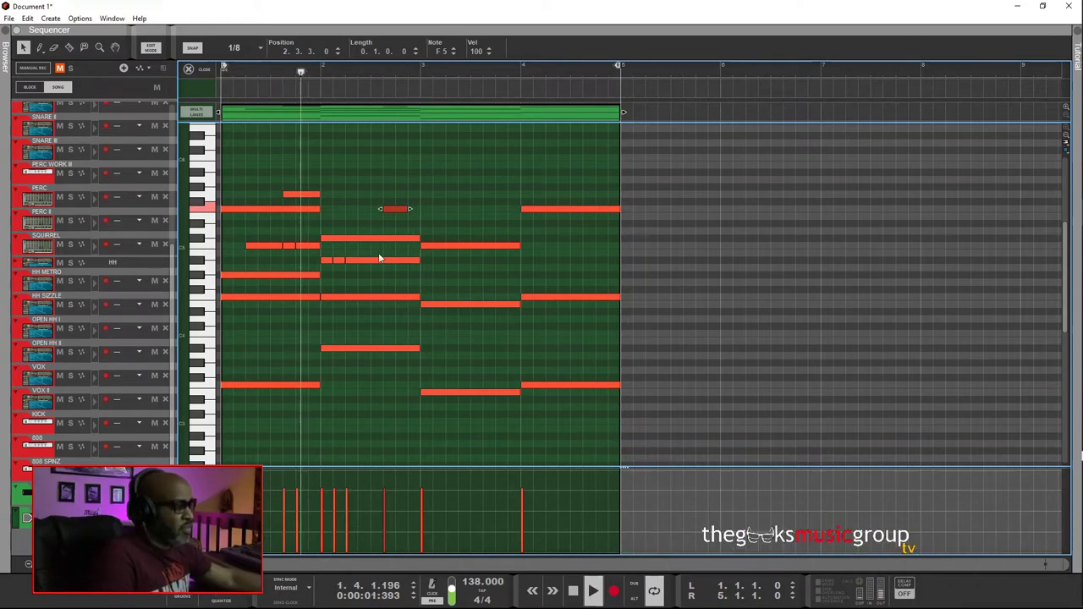
pyautogui.moveTo(431, 210)
pyautogui.mouseDown()
pyautogui.moveTo(419, 210)
pyautogui.moveTo(521, 216)
pyautogui.mouseUp()
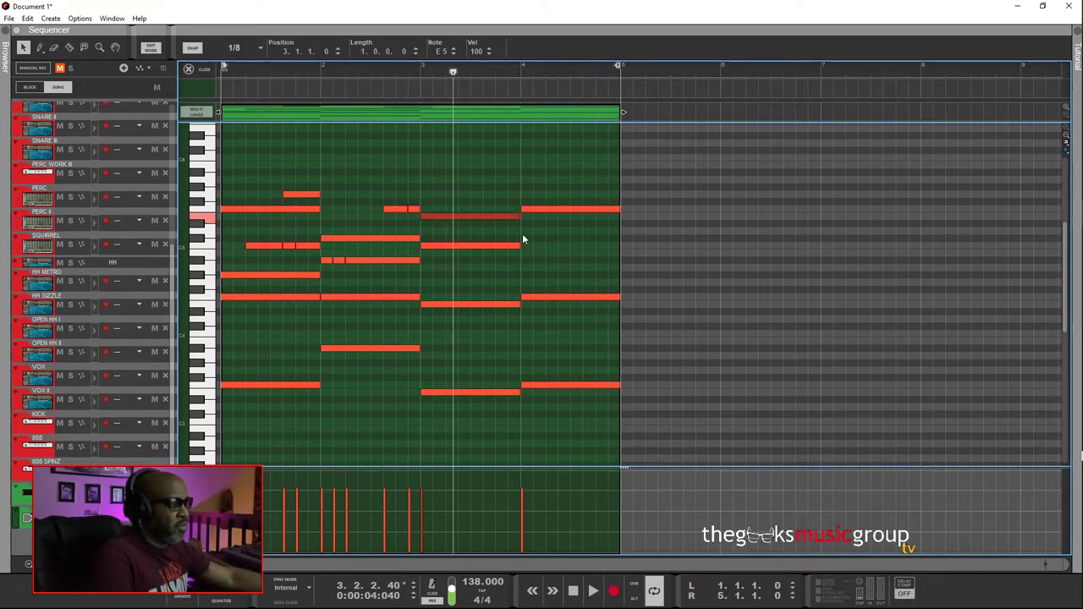
pyautogui.click(523, 257)
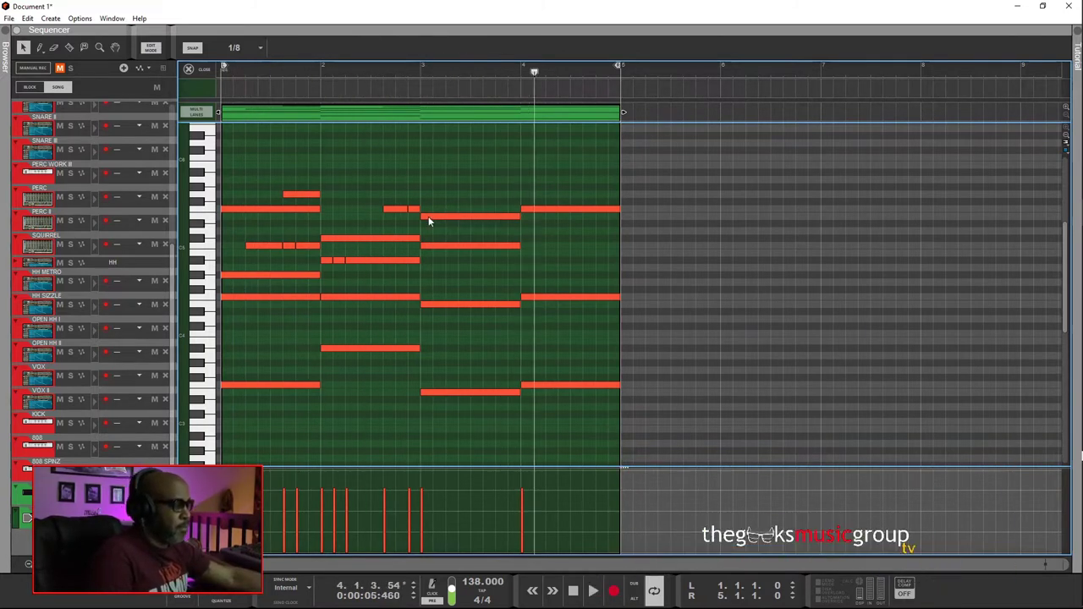
pyautogui.press('space')
# Set the snap to 1/32T and trim bar 1's F4 note to start at 1.1.1.80 with length 0.3.3.80
pyautogui.click(261, 296)
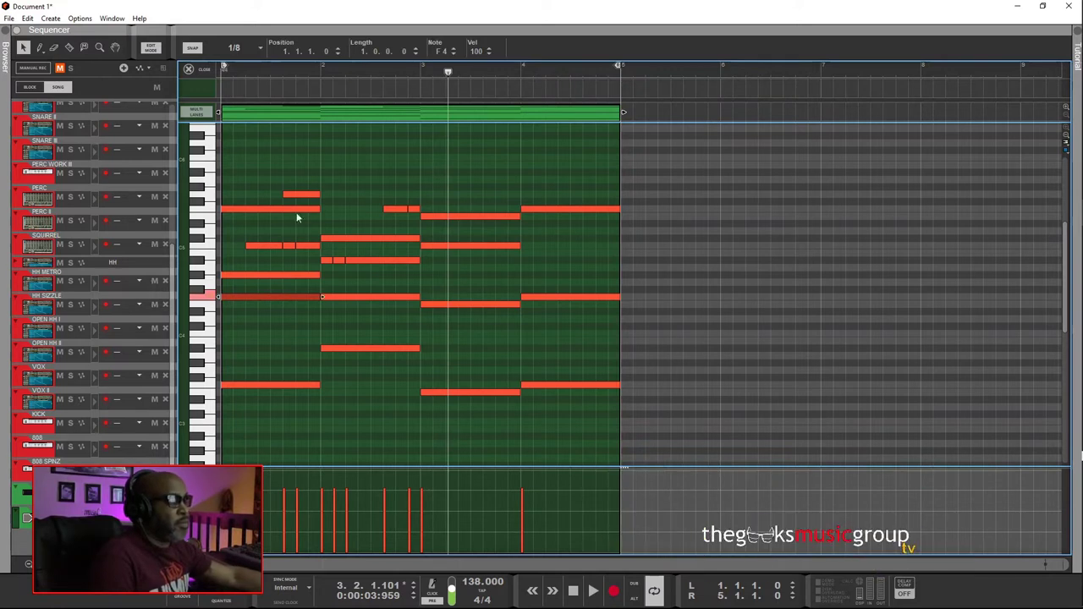
pyautogui.click(241, 48)
pyautogui.click(236, 183)
pyautogui.click(241, 48)
pyautogui.click(238, 171)
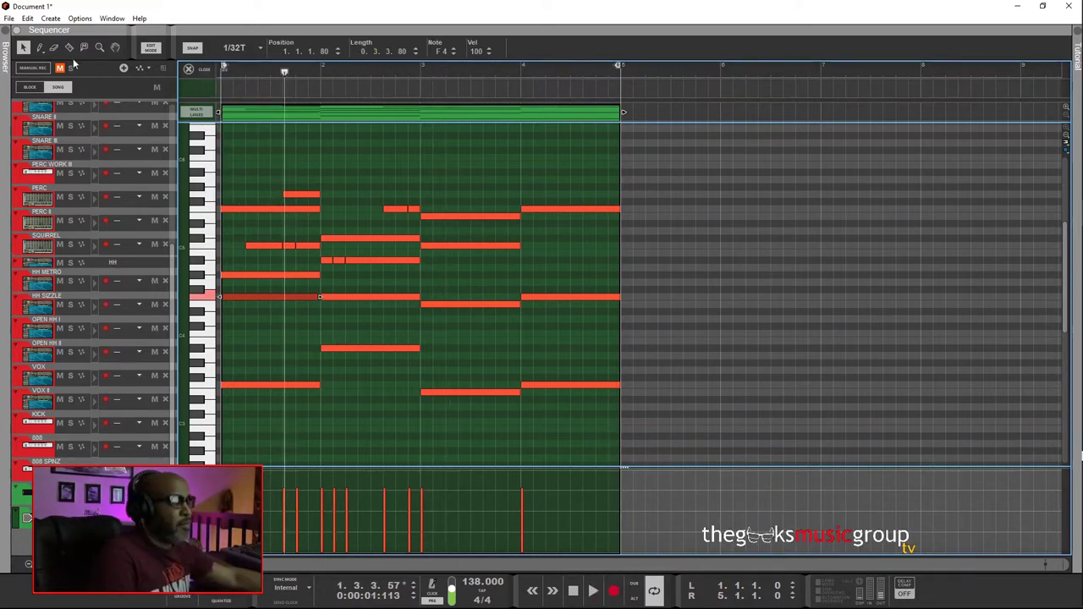
# Choose the Razor tool and set the snap value to 1/8
pyautogui.click(69, 48)
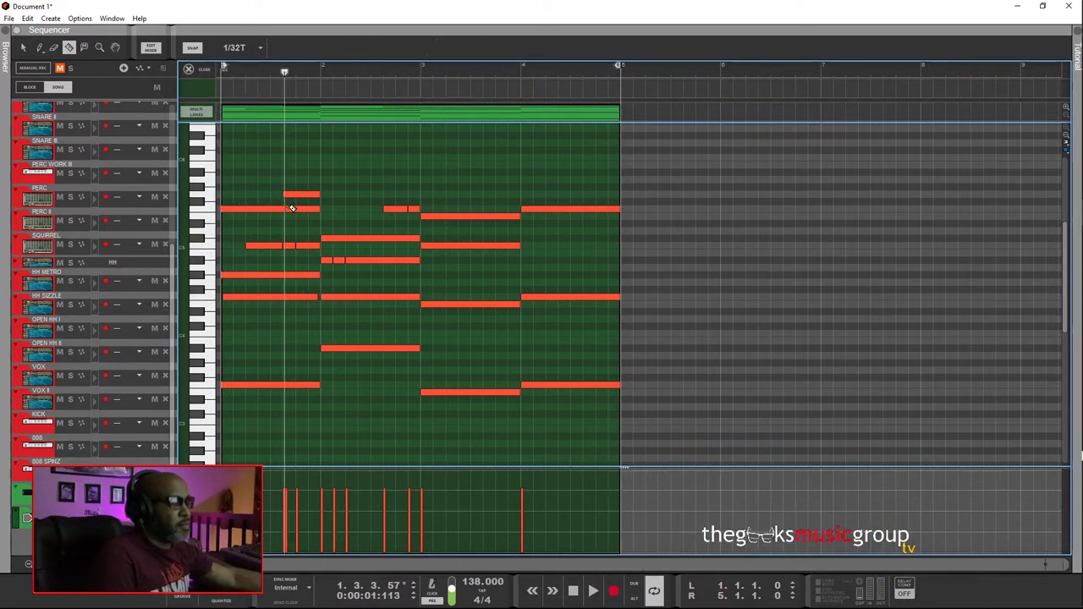
pyautogui.click(236, 47)
pyautogui.click(236, 112)
# Try splitting bar 1's F5 note where the G5 note begins, play the loop, and undo the split
pyautogui.click(289, 209)
pyautogui.press('space')
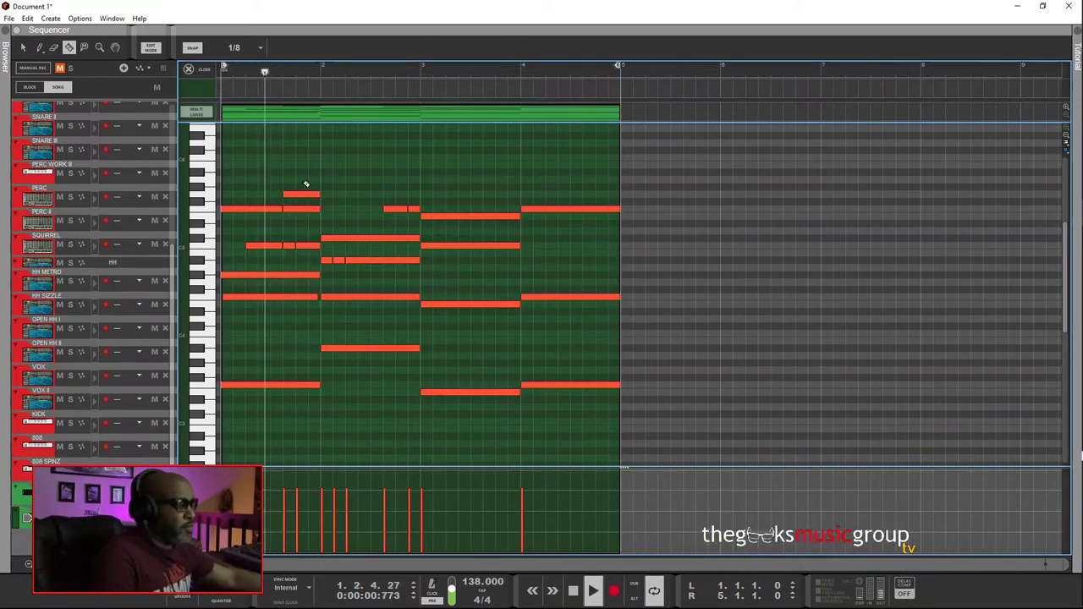
pyautogui.press('space')
pyautogui.hotkey('ctrl', 'z')
pyautogui.hotkey('shift', 'Return')
pyautogui.press('space')
pyautogui.press('space')
# Split bar 3's C5 note at the second beat with the Razor tool while checking it in playback
pyautogui.click(462, 246)
pyautogui.hotkey('shift', 'Return')
pyautogui.press('space')
pyautogui.press('space')
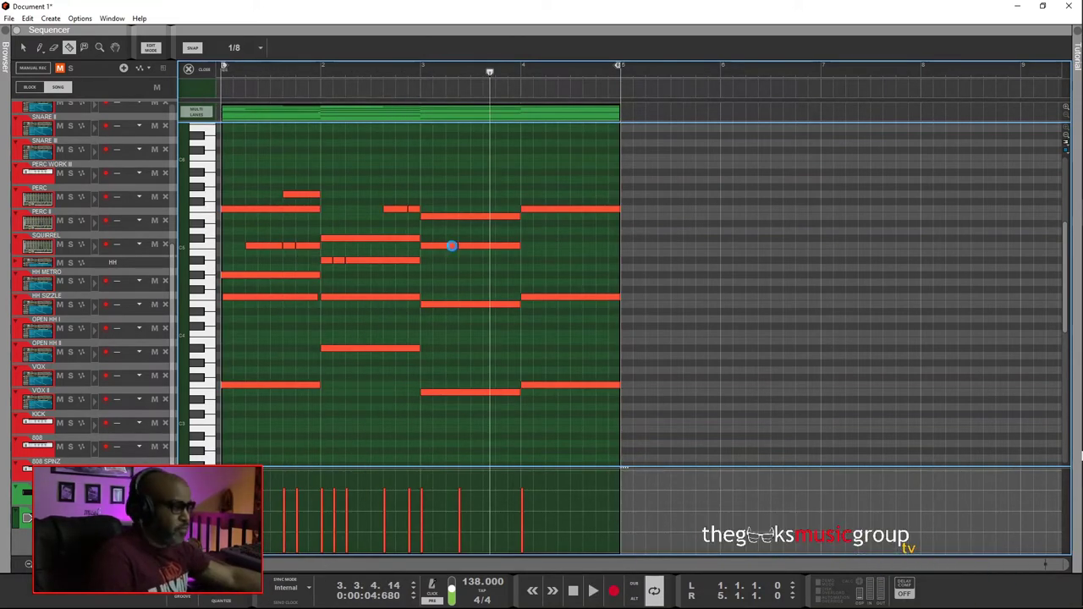
pyautogui.press('space')
pyautogui.press('space')
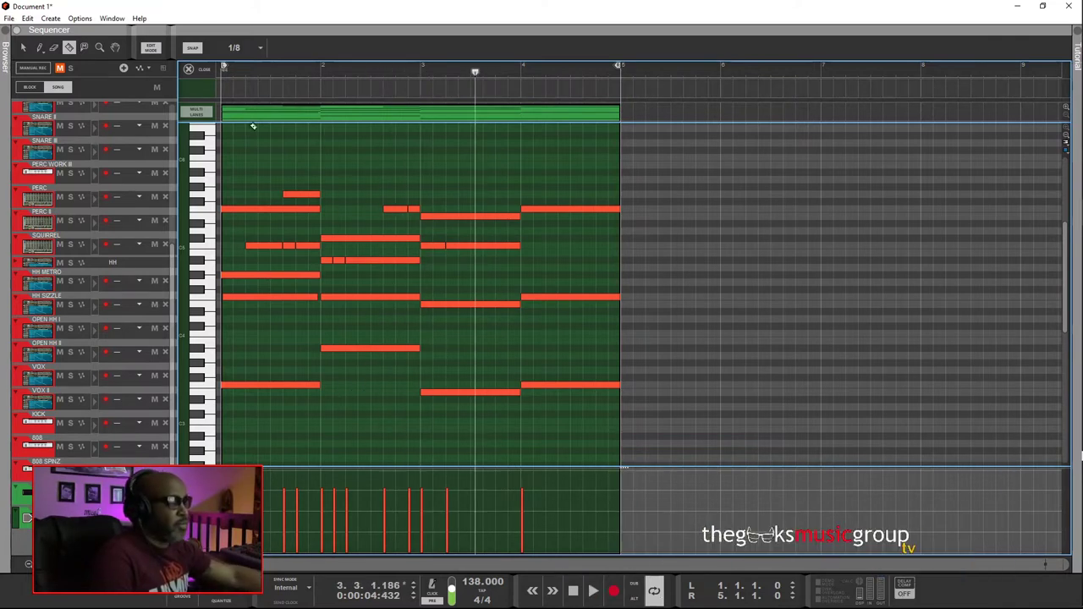
# Play the four-bar loop repeatedly to review the edited melody
pyautogui.moveTo(463, 199); pyautogui.dragTo(508, 187)
pyautogui.hotkey('shift', 'Return')
pyautogui.press('space')
pyautogui.press('space')
pyautogui.press('space')
pyautogui.click(489, 187)
pyautogui.click(523, 145)
pyautogui.press('space')
pyautogui.press('space')
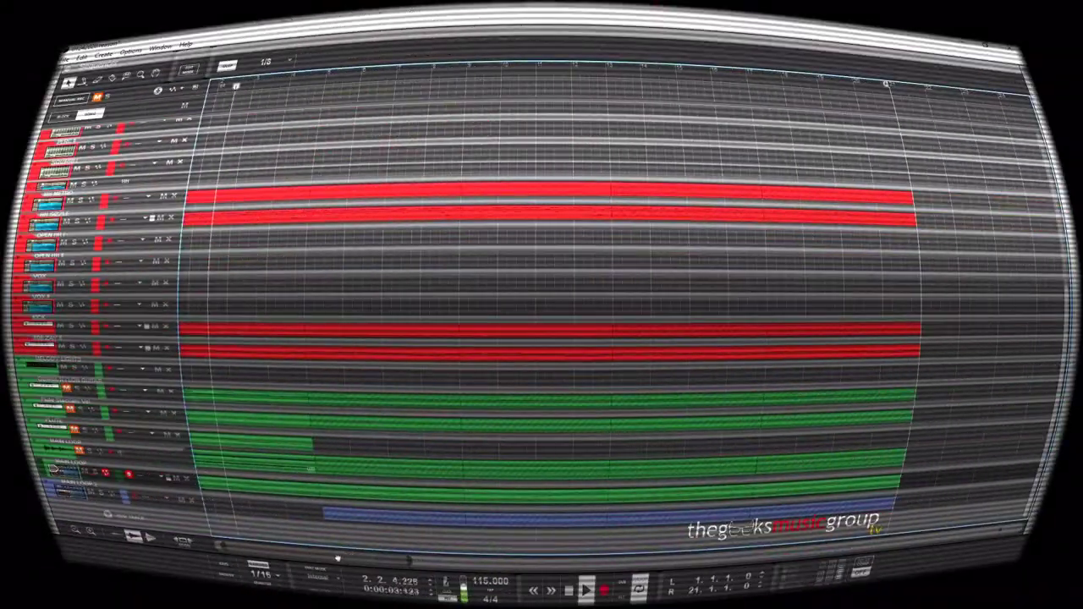
pyautogui.moveTo(337, 559); pyautogui.dragTo(330, 558)
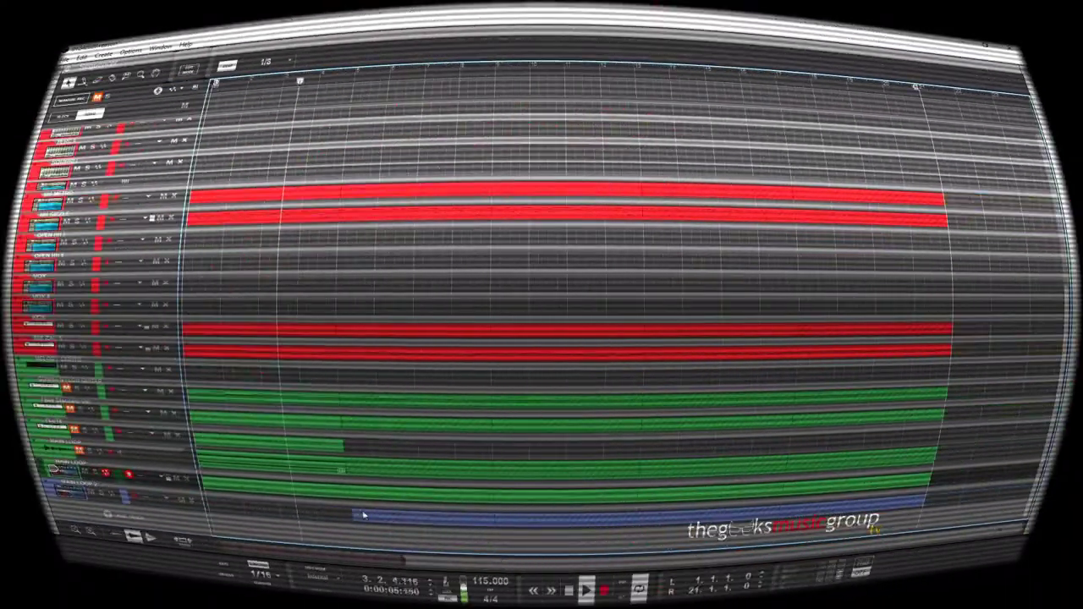